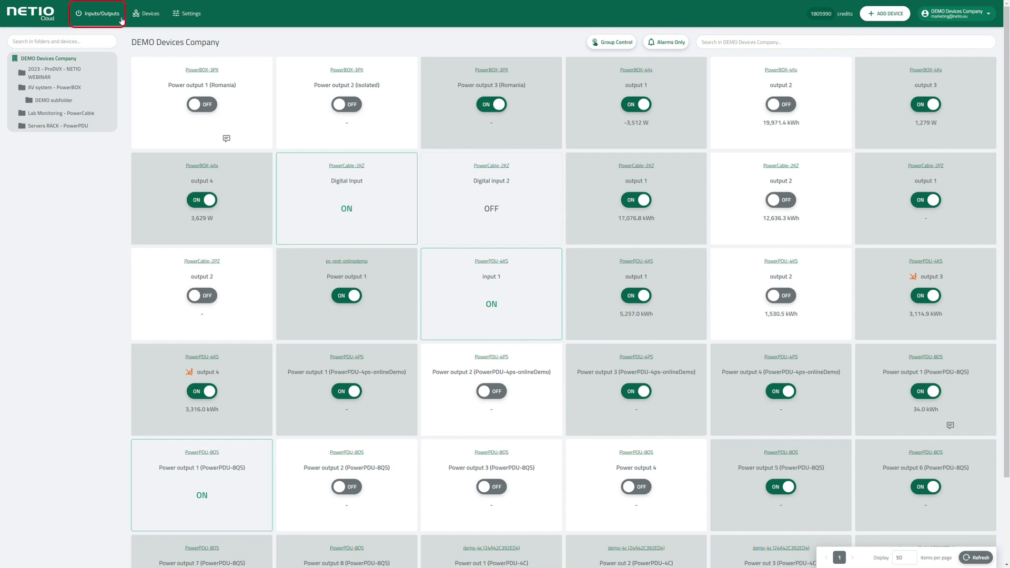
Review the device management list and the organization settings of DEMO Devices Company.
{"action": "left_click", "coordinate": [151, 18]}
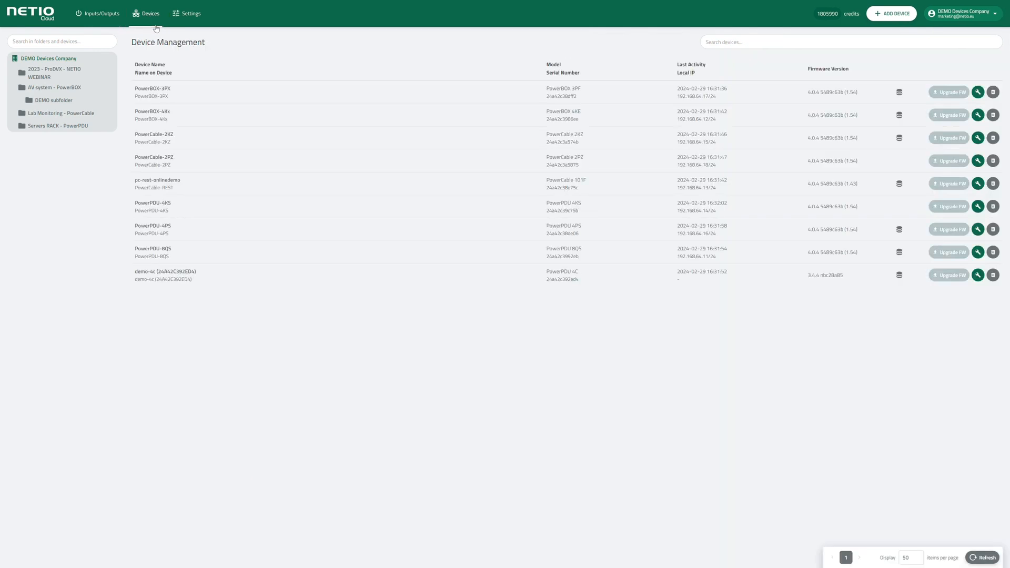
{"action": "left_click", "coordinate": [192, 21]}
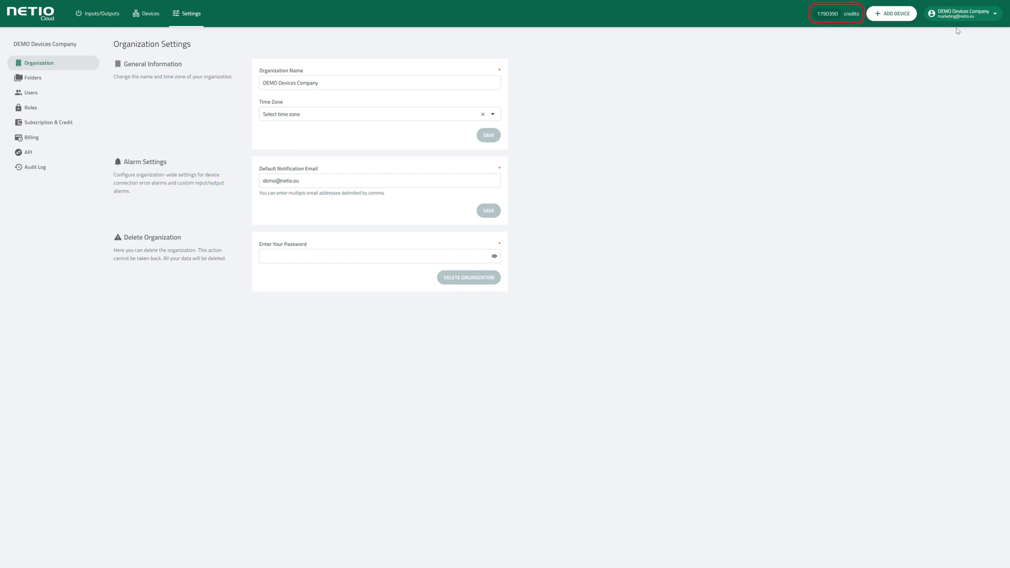
Check the Add New Device dialog and the account and organization-switching options, closing both without making changes.
{"action": "left_click", "coordinate": [895, 17]}
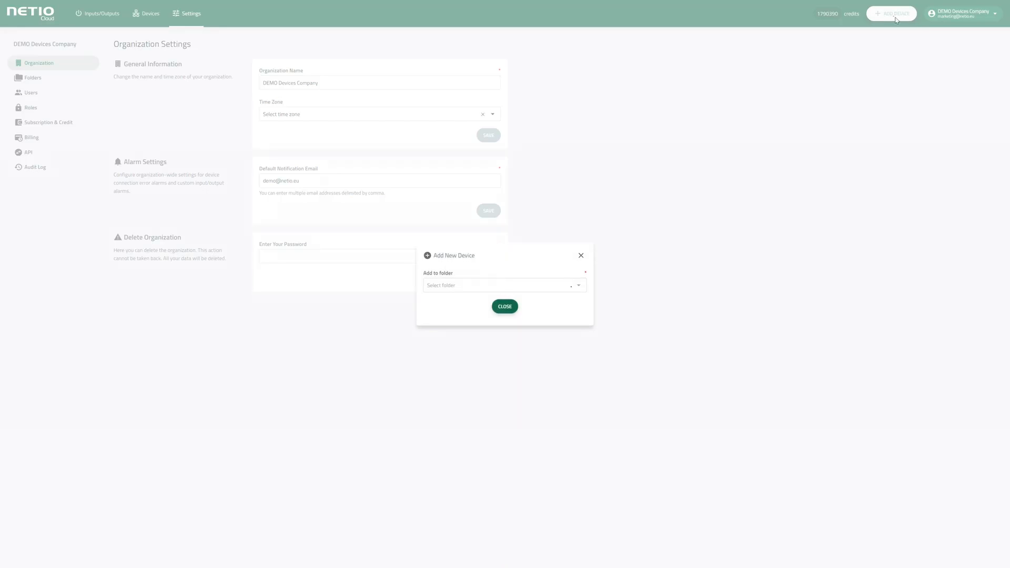
{"action": "left_click", "coordinate": [504, 306]}
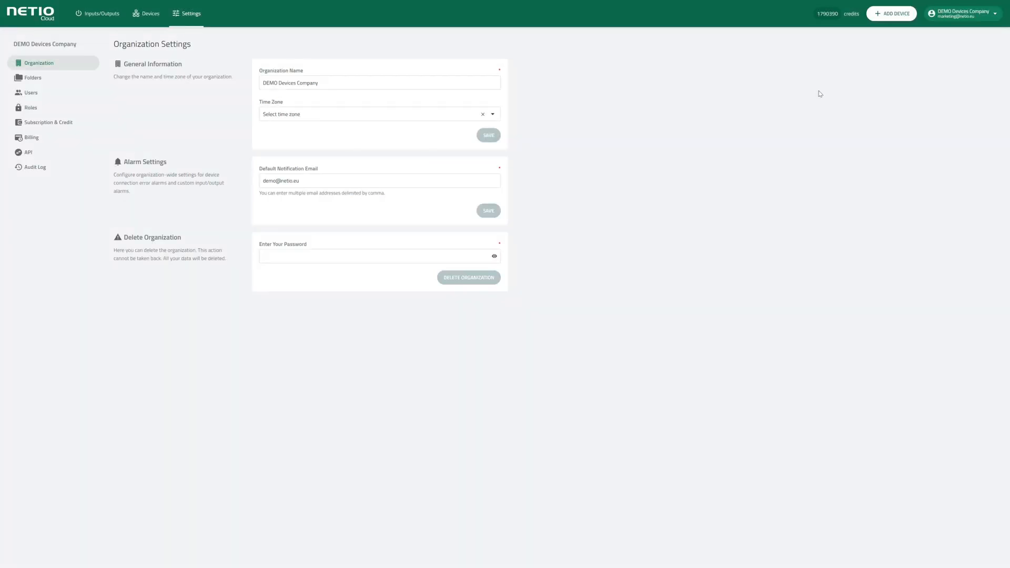
{"action": "left_click", "coordinate": [985, 18]}
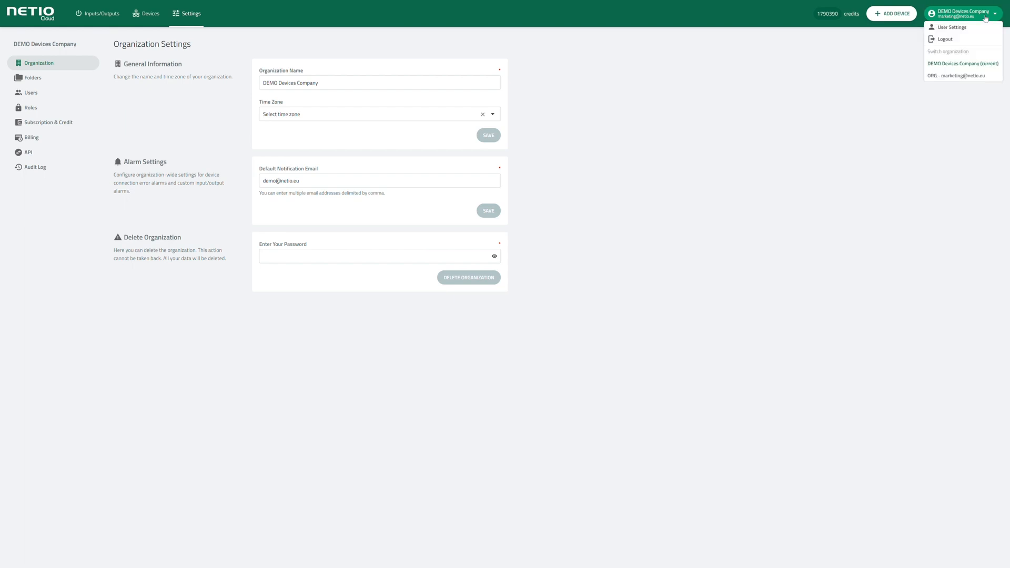
{"action": "left_click", "coordinate": [985, 18]}
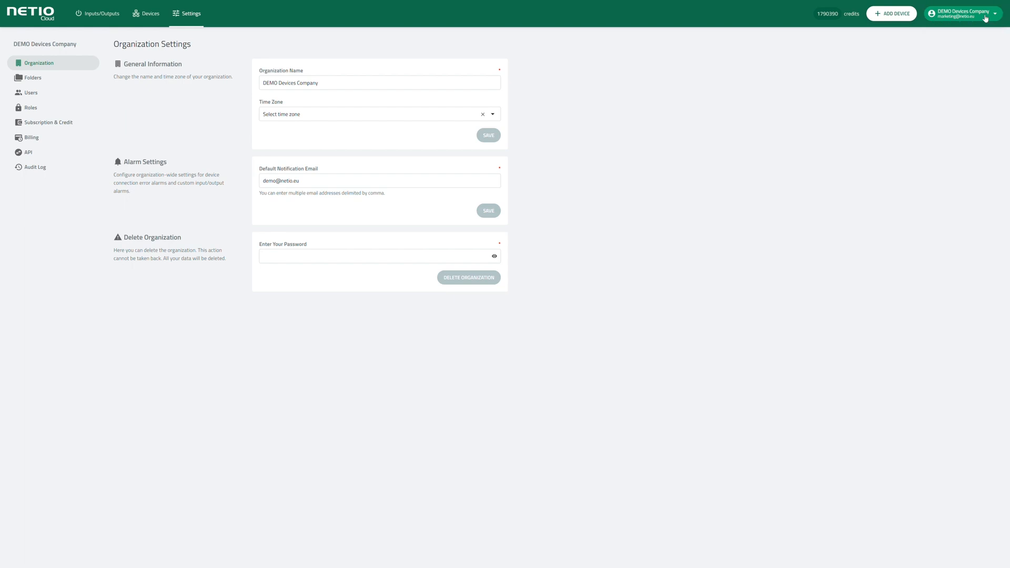
Show the inputs and outputs overview, and switch PowerBOX-3PX Power output 2 (isolated) on and back off.
{"action": "left_click", "coordinate": [97, 17]}
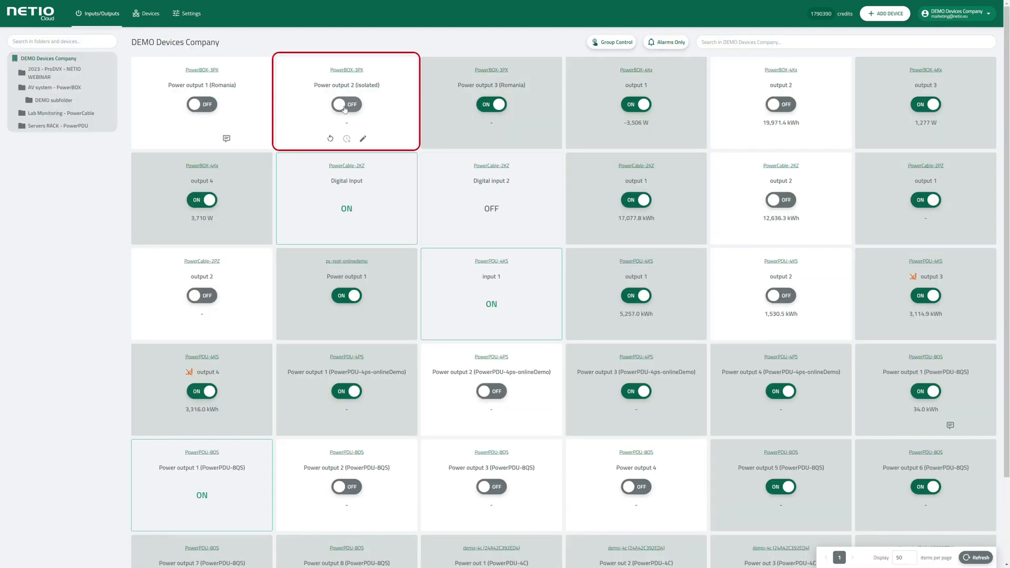
{"action": "left_click", "coordinate": [343, 108]}
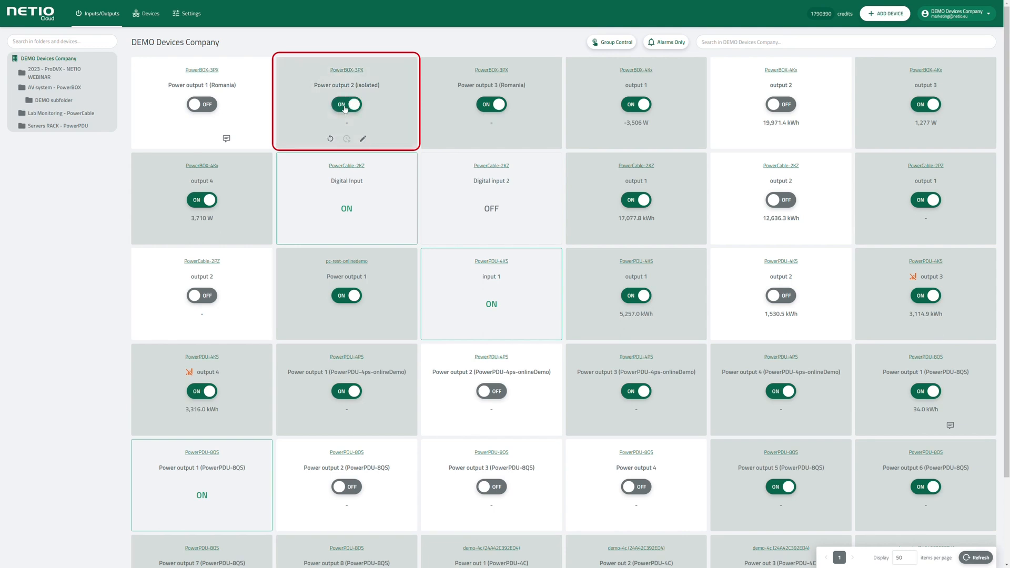
{"action": "left_click", "coordinate": [343, 108]}
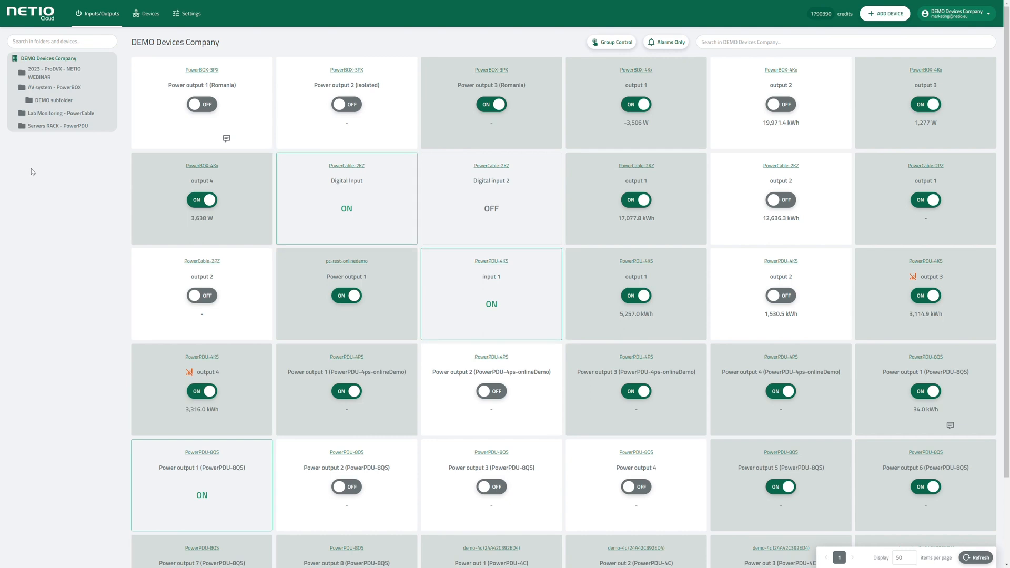
{"action": "mouse_move", "coordinate": [163, 129]}
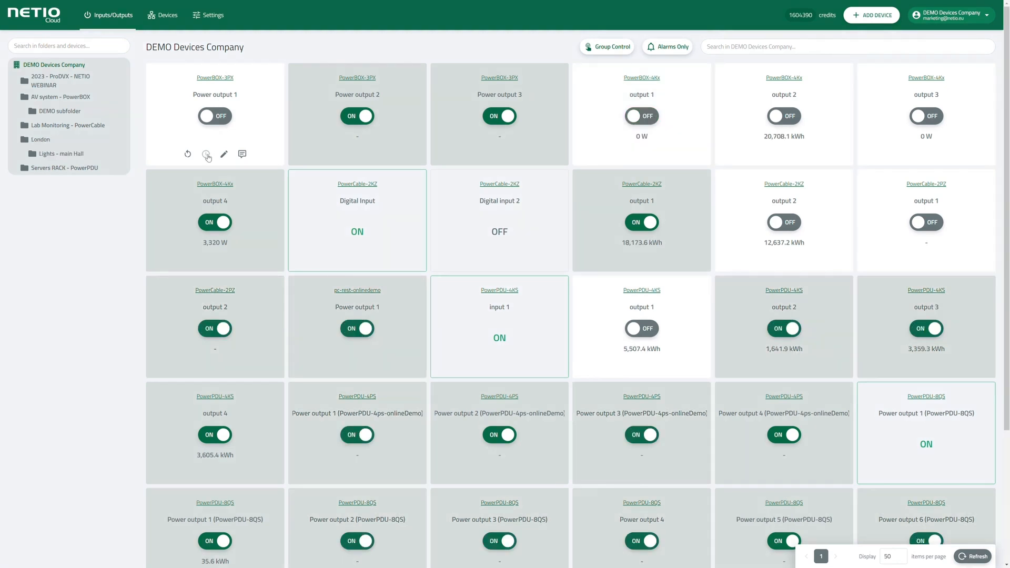
{"action": "left_click", "coordinate": [206, 155]}
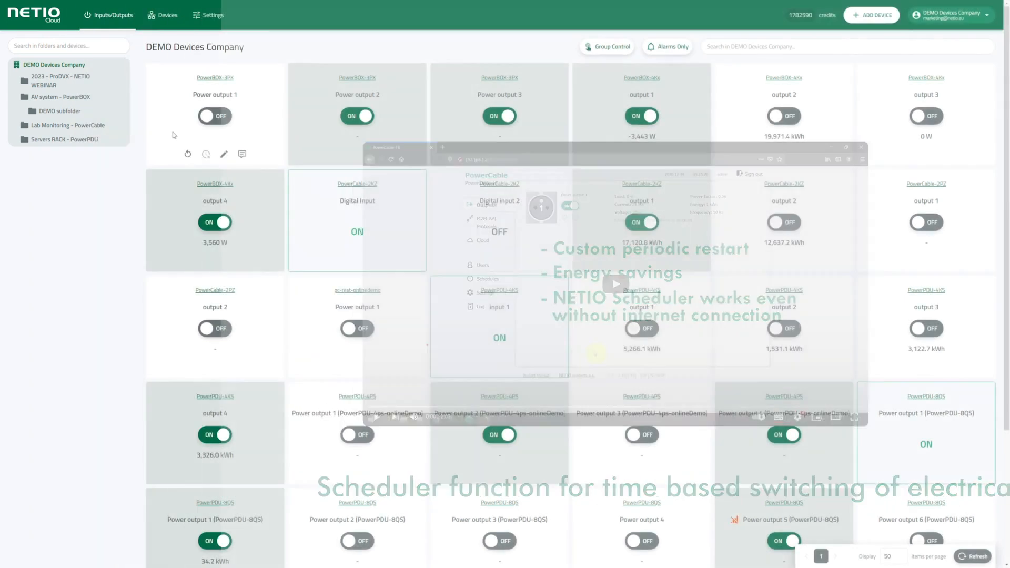
Enable Group Control for the outputs of DEMO Devices Company.
{"action": "left_click", "coordinate": [606, 48]}
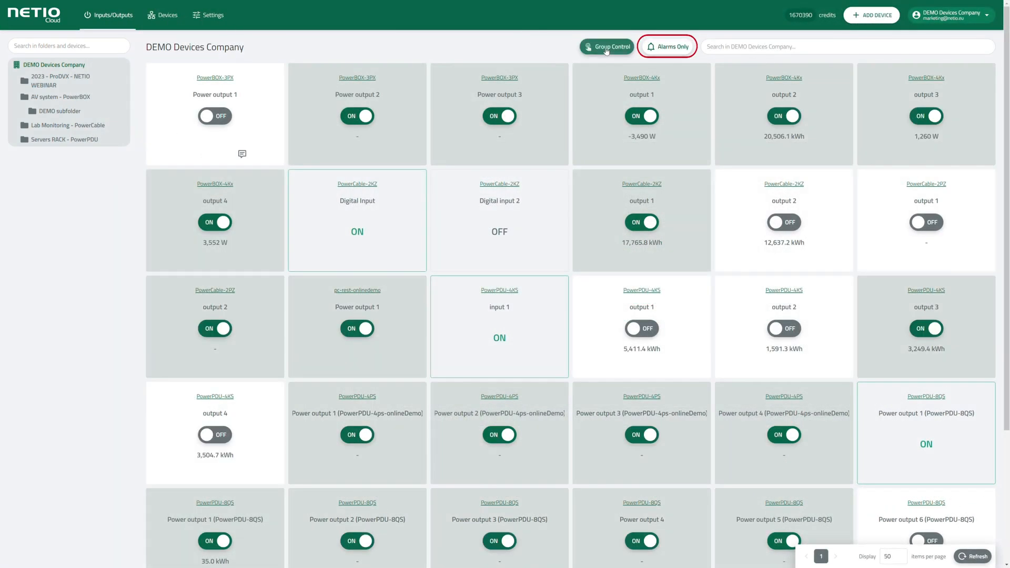
{"action": "left_click", "coordinate": [606, 51]}
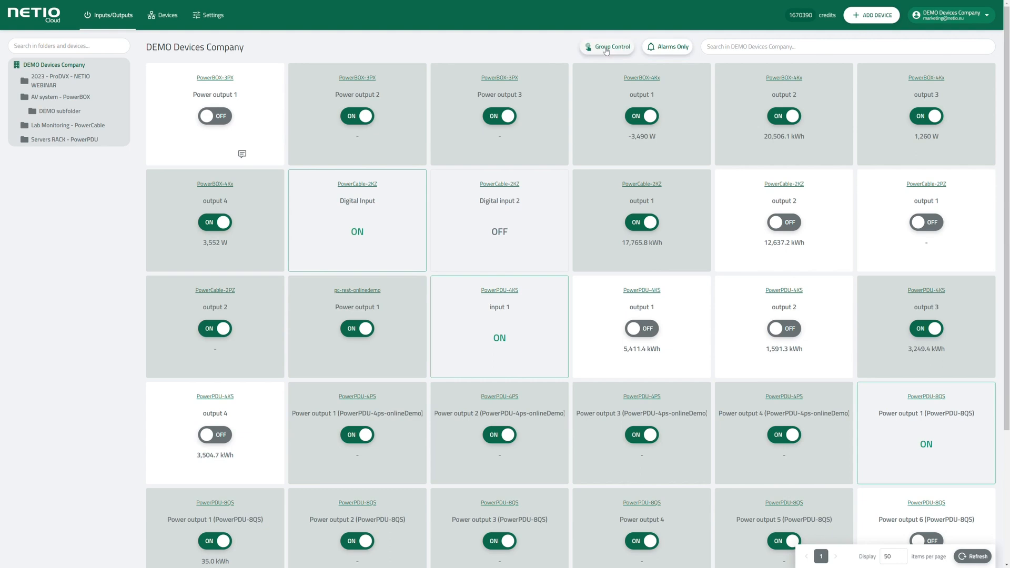
{"action": "left_click", "coordinate": [606, 48]}
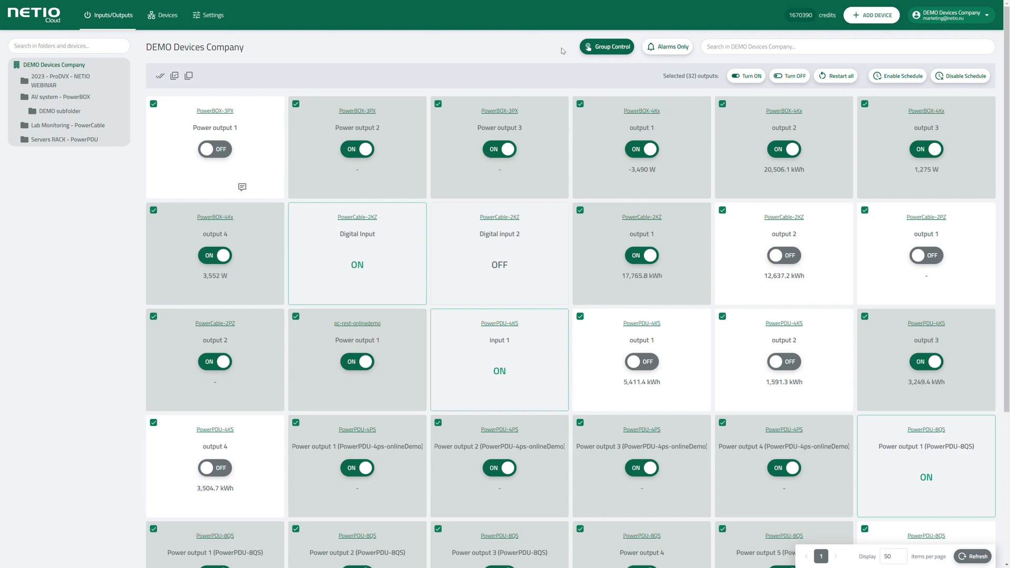
Show 10 items per page and restart Group Control so only the outputs on the current page are selected.
{"action": "left_click_drag", "start_coordinate": [892, 556], "coordinate": [877, 559]}
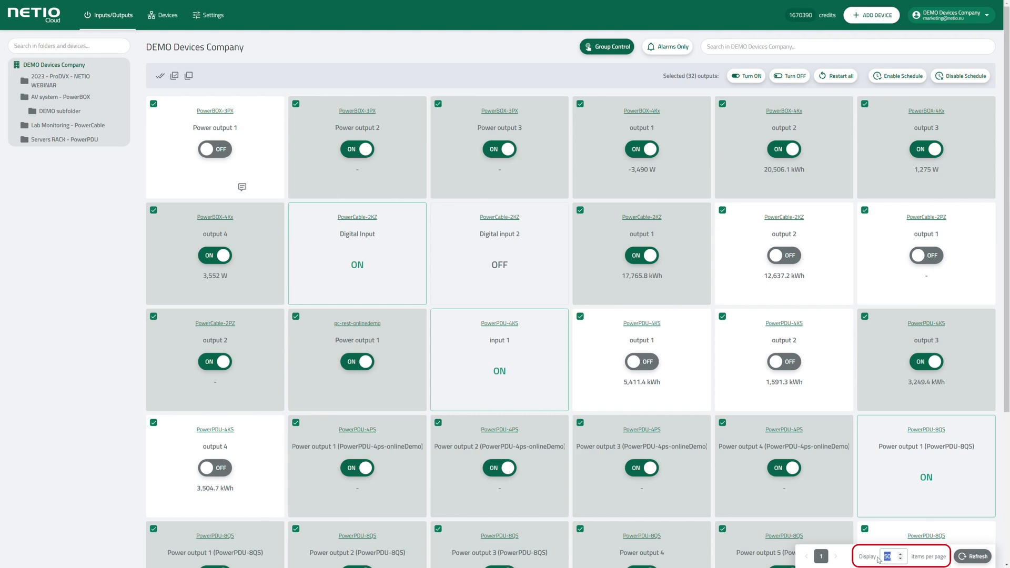
{"action": "type", "text": "10"}
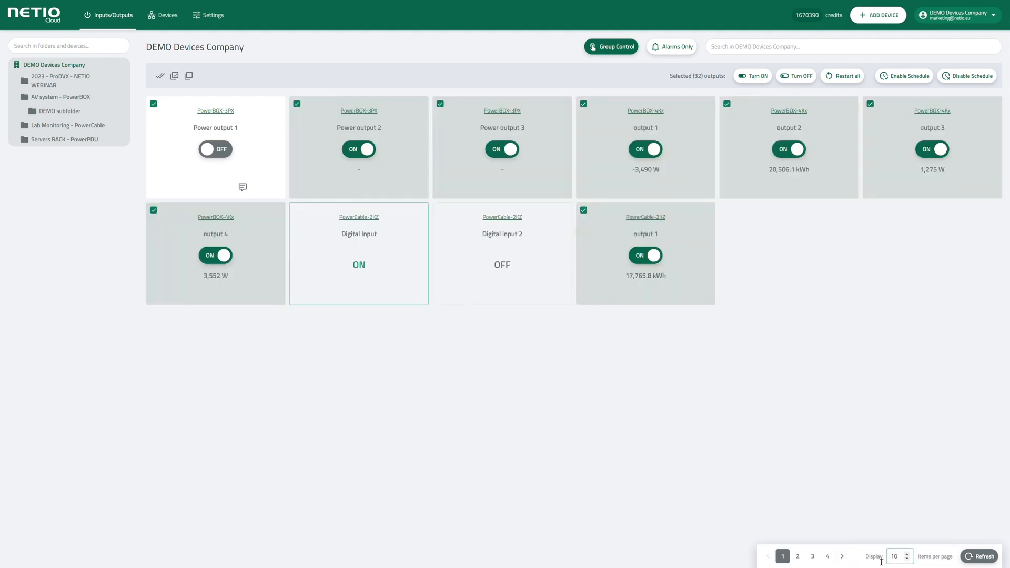
{"action": "left_click", "coordinate": [625, 48]}
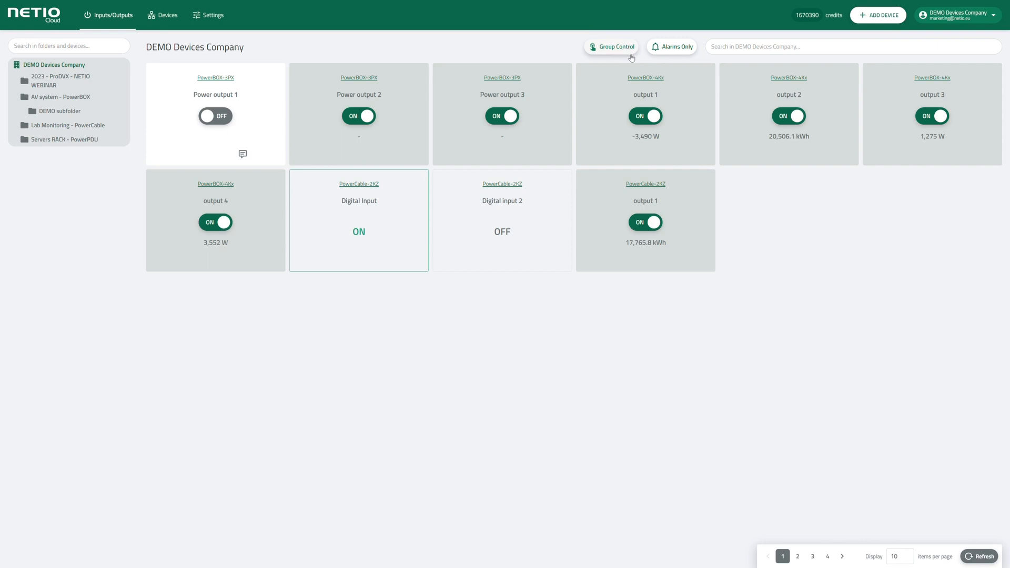
{"action": "left_click", "coordinate": [618, 53]}
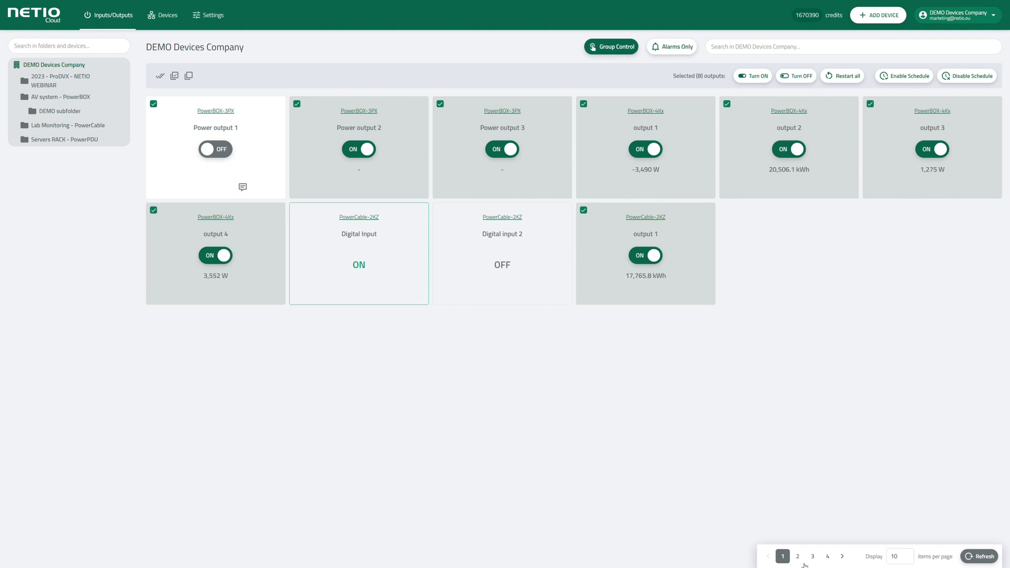
Check which outputs are selected on pages 2 and 3, and return to page 1.
{"action": "left_click", "coordinate": [841, 556]}
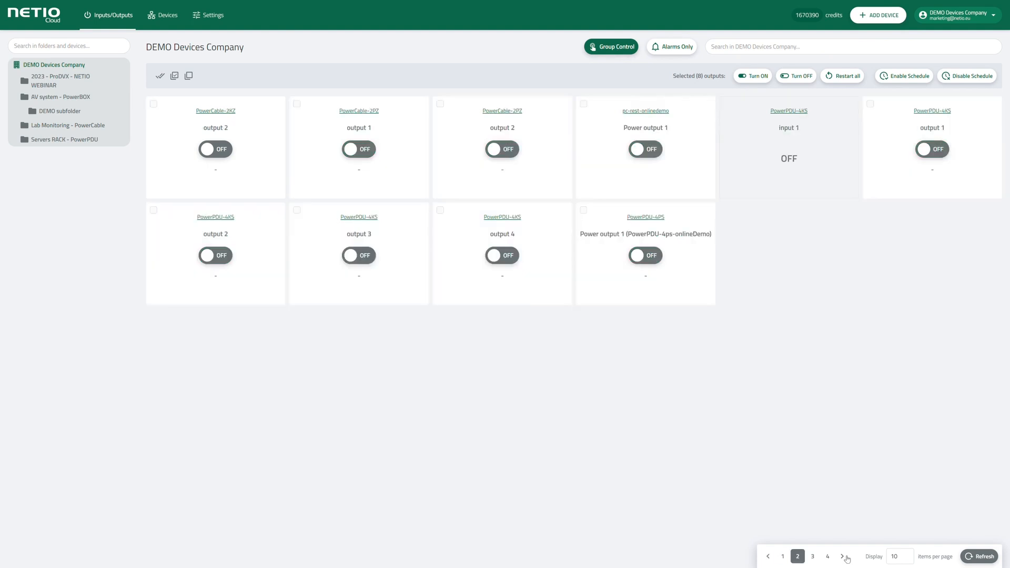
{"action": "left_click", "coordinate": [845, 558]}
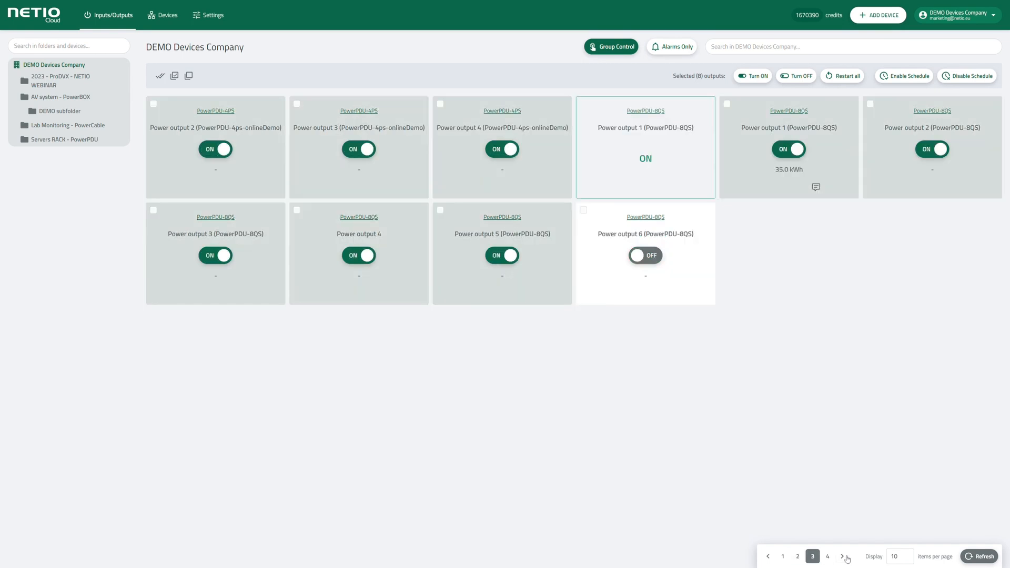
{"action": "left_click", "coordinate": [782, 556]}
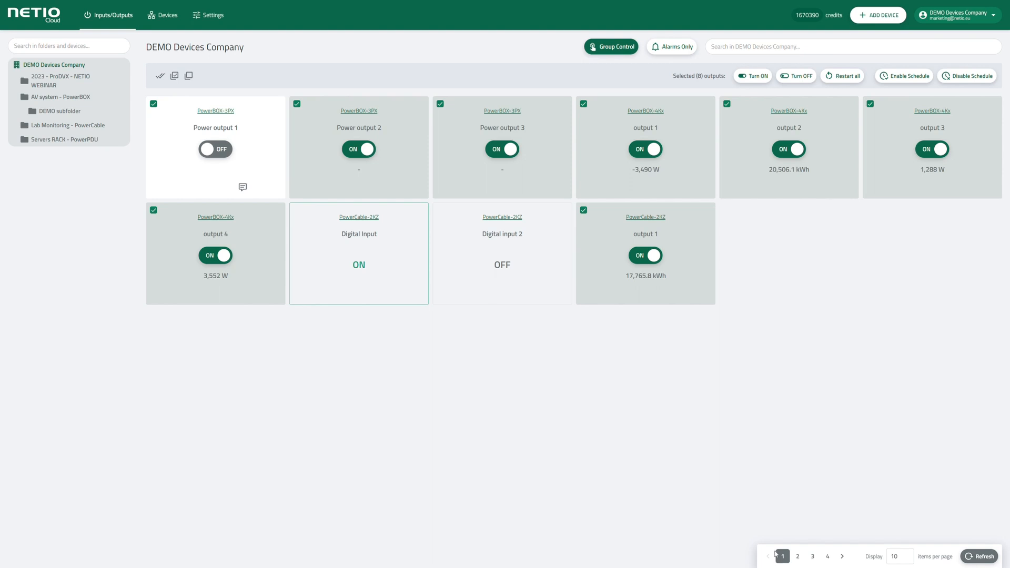
Select the outputs across all pages and check the selection on the following pages before returning to page 1.
{"action": "left_click", "coordinate": [180, 78]}
{"action": "left_click", "coordinate": [842, 556]}
{"action": "left_click", "coordinate": [842, 556]}
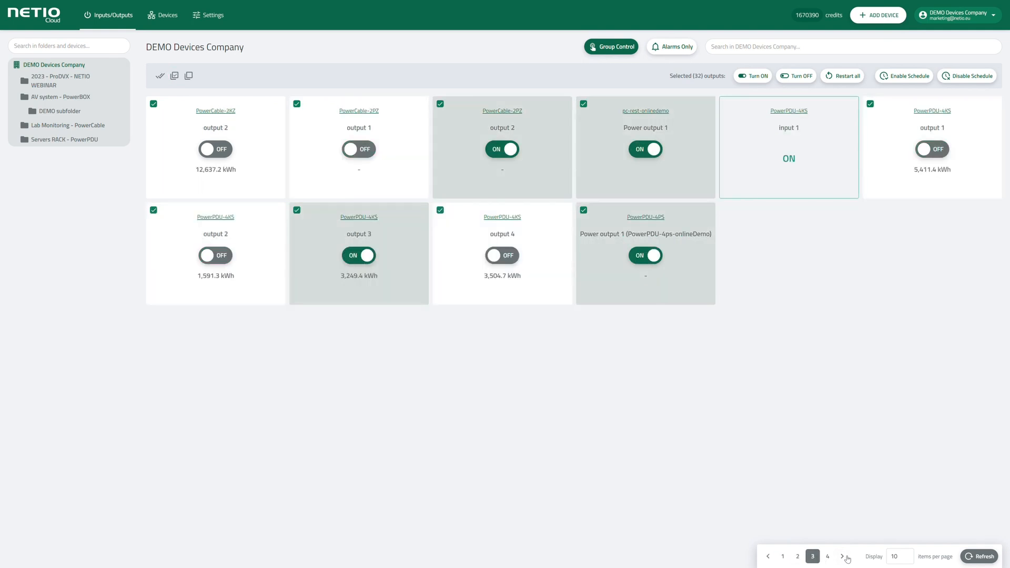
{"action": "left_click", "coordinate": [842, 557]}
{"action": "left_click", "coordinate": [783, 557]}
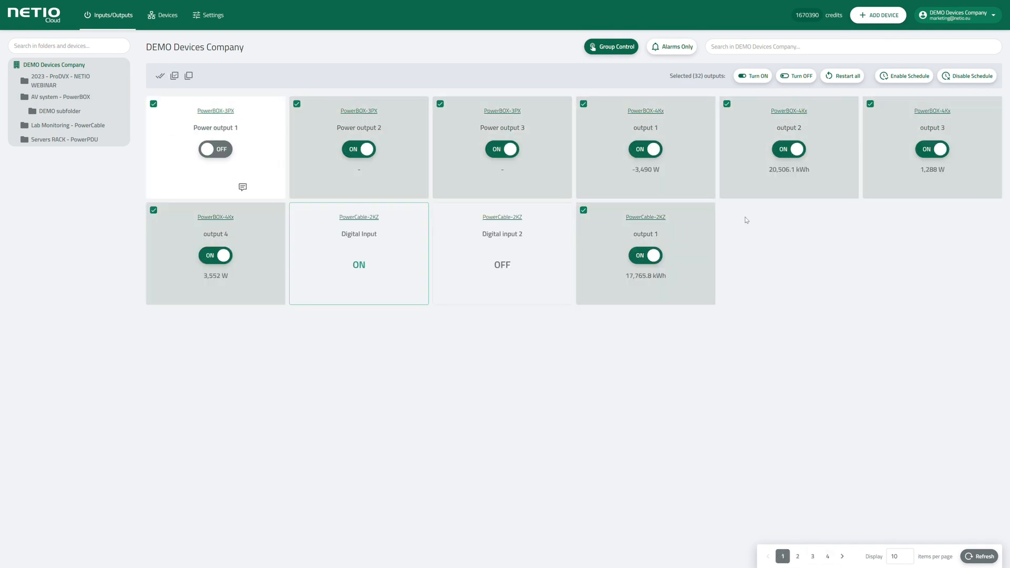
Filter the outputs of DEMO Devices Company by the text "output 1".
{"action": "left_click", "coordinate": [729, 47]}
{"action": "type", "text": "dutput 1"}
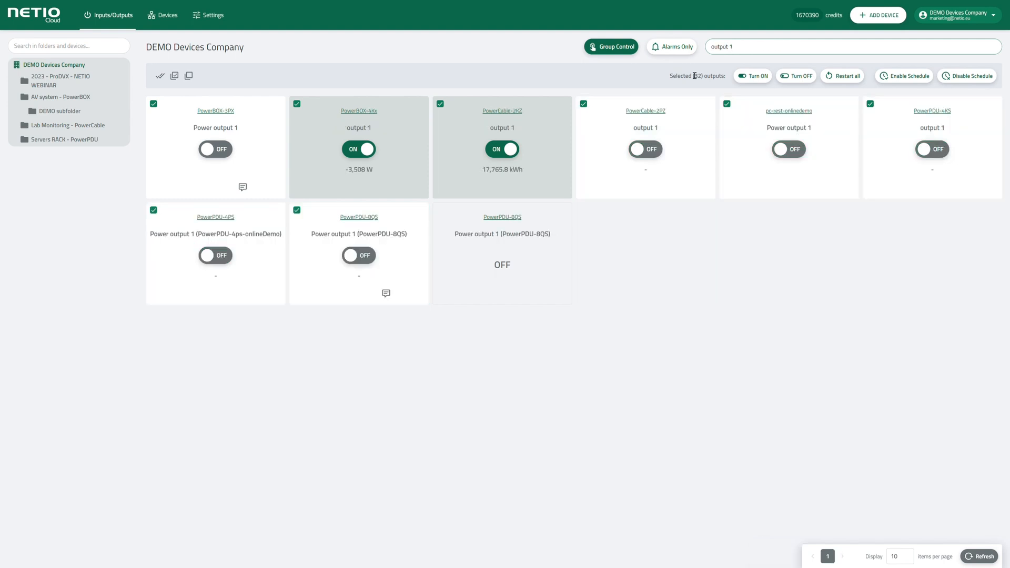
Show the whole DEMO Devices Company organization again with 50 items per page.
{"action": "left_click", "coordinate": [119, 21]}
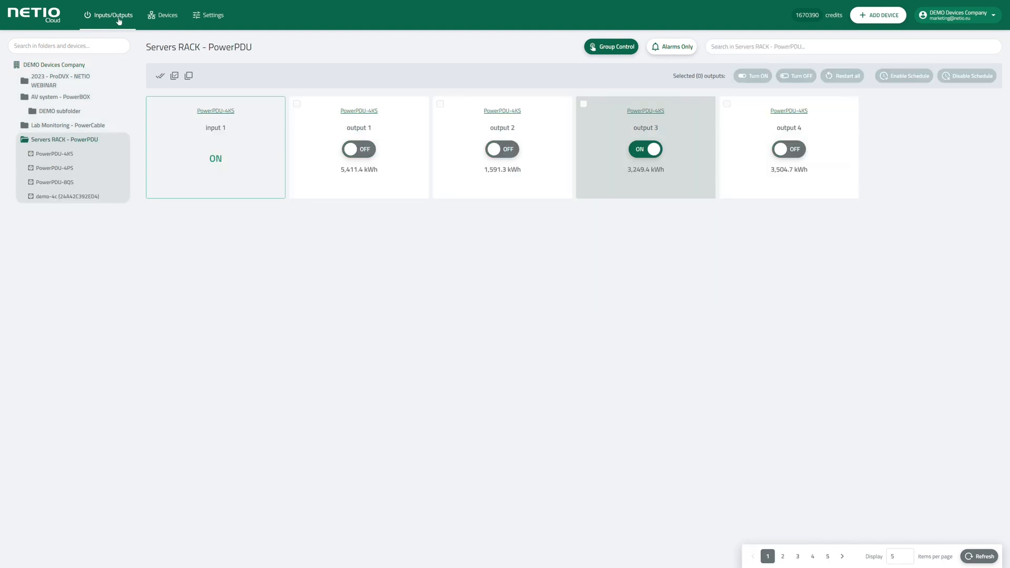
{"action": "left_click", "coordinate": [70, 63]}
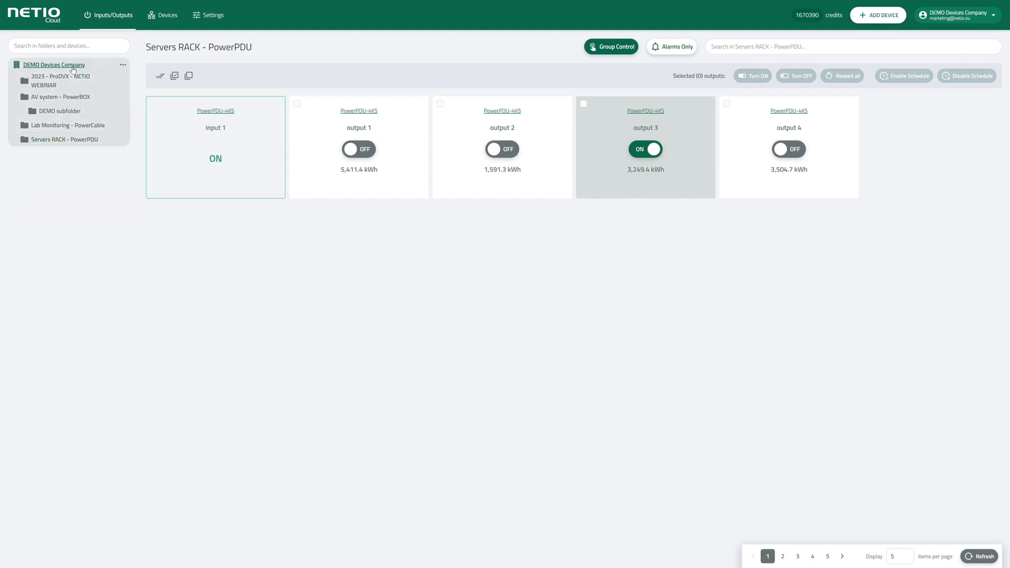
{"action": "left_click", "coordinate": [895, 557]}
{"action": "type", "text": "0"}
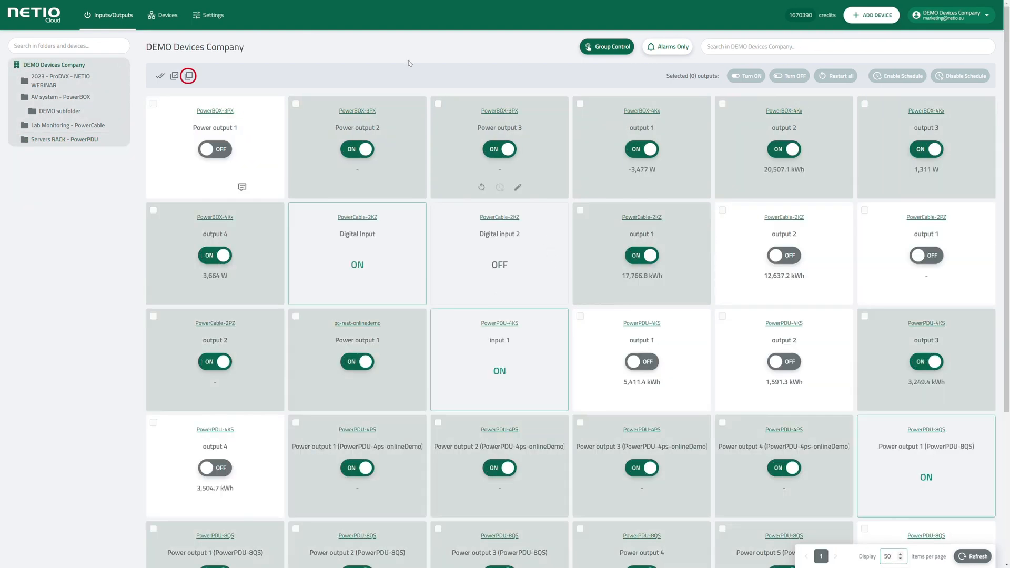
Select all outputs of the organization for group control, and clear the selection again.
{"action": "left_click", "coordinate": [159, 75]}
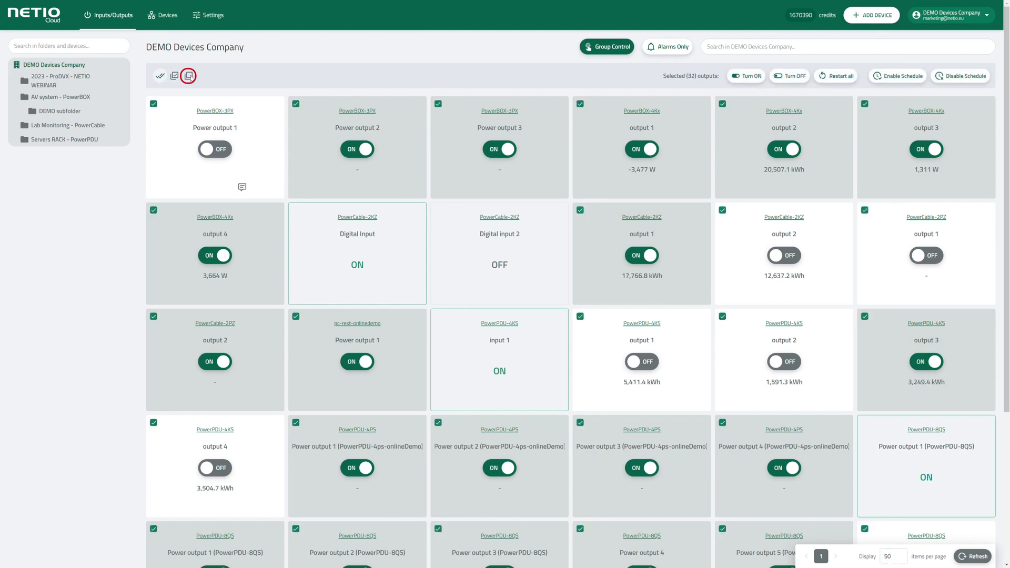
{"action": "left_click", "coordinate": [188, 76]}
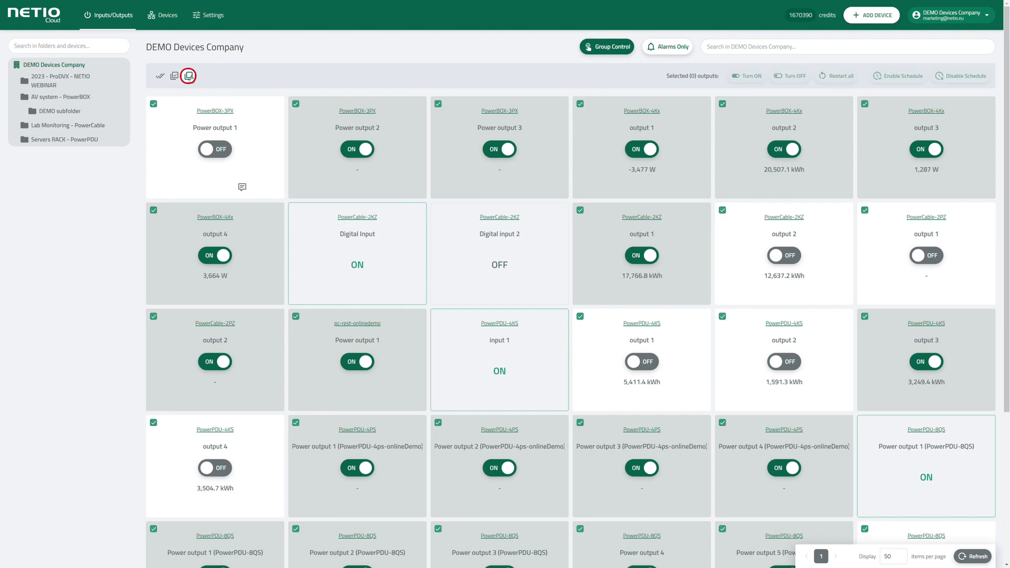
Open the Servers RACK - PowerPDU folder of DEMO Devices Company in the folder tree.
{"action": "left_click", "coordinate": [76, 66]}
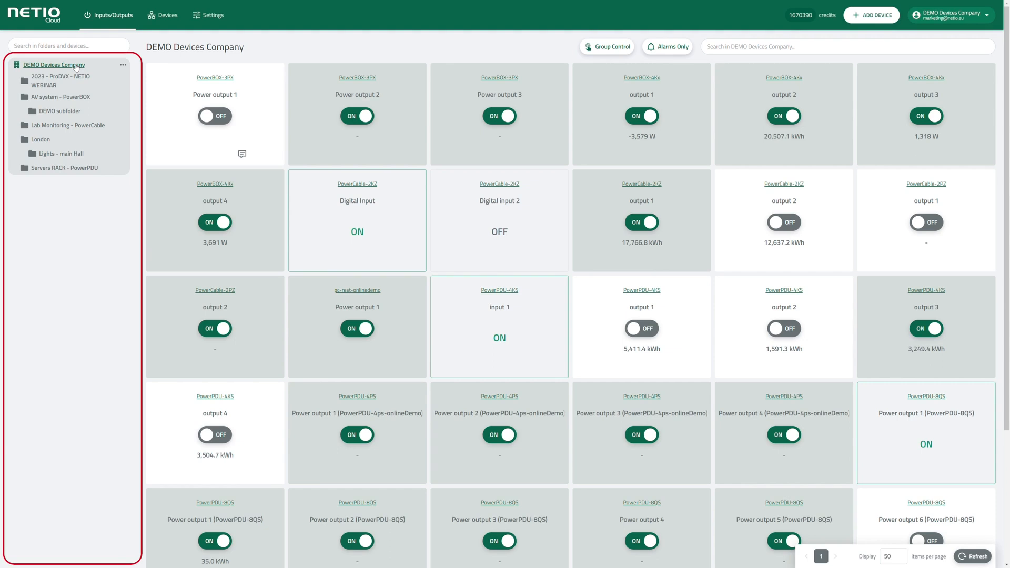
{"action": "left_click", "coordinate": [64, 168]}
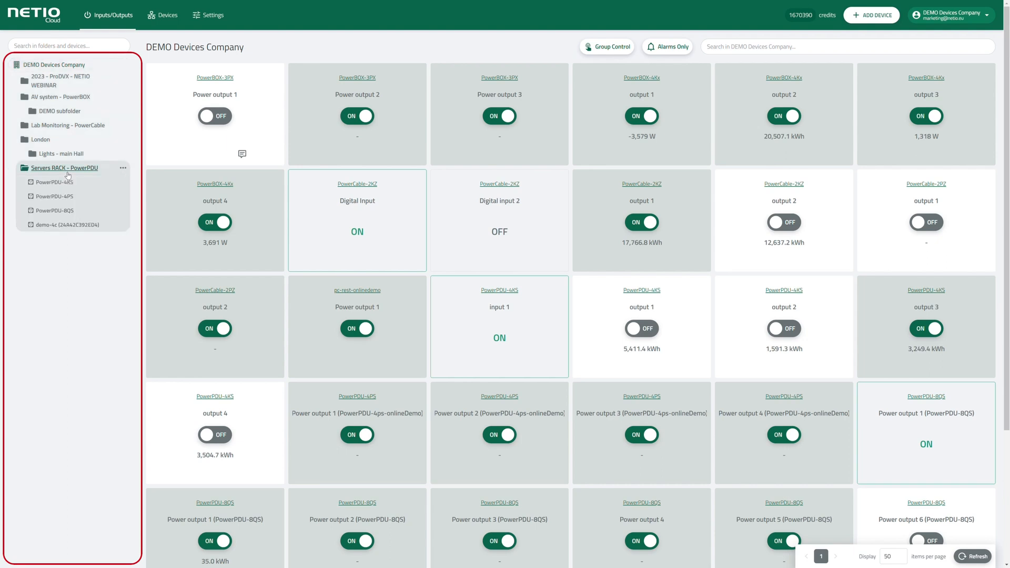